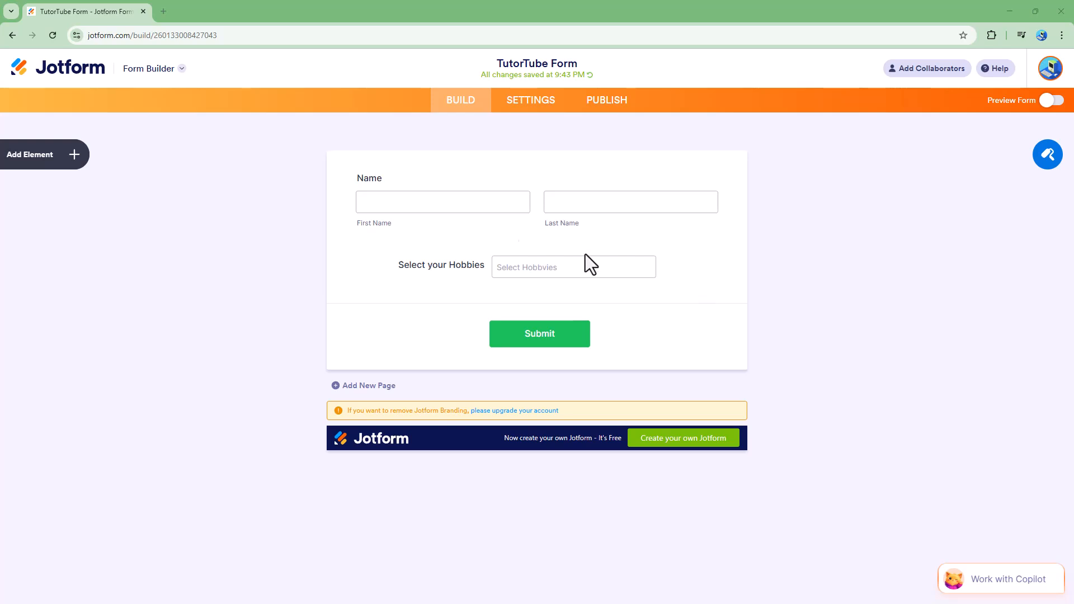
Add the Matrix Dynamique widget to the form below the hobbies field
left_click(35, 159)
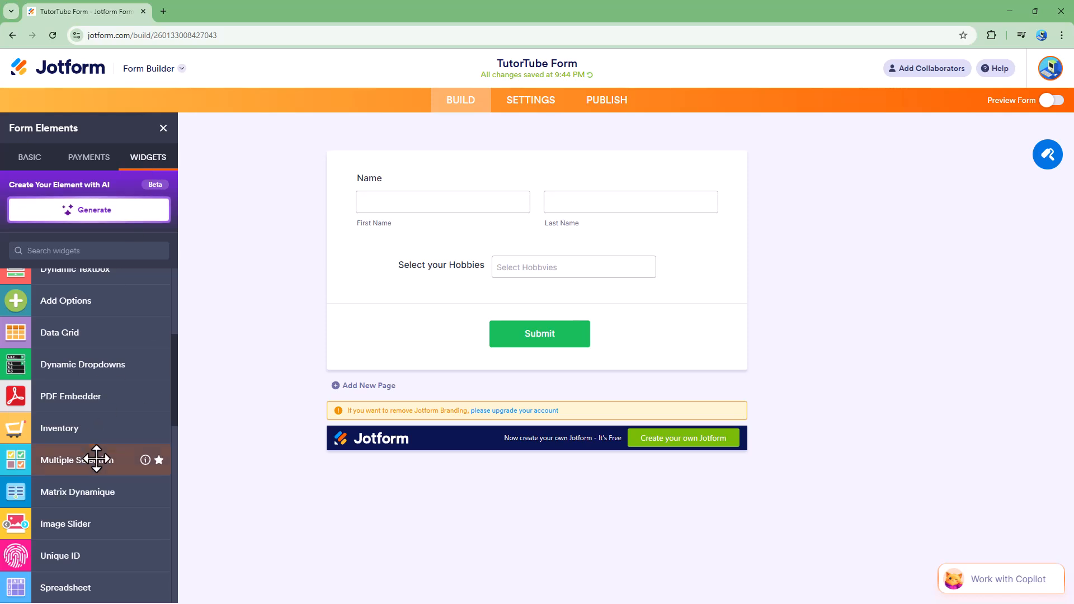
scroll(97, 449, "down", 2)
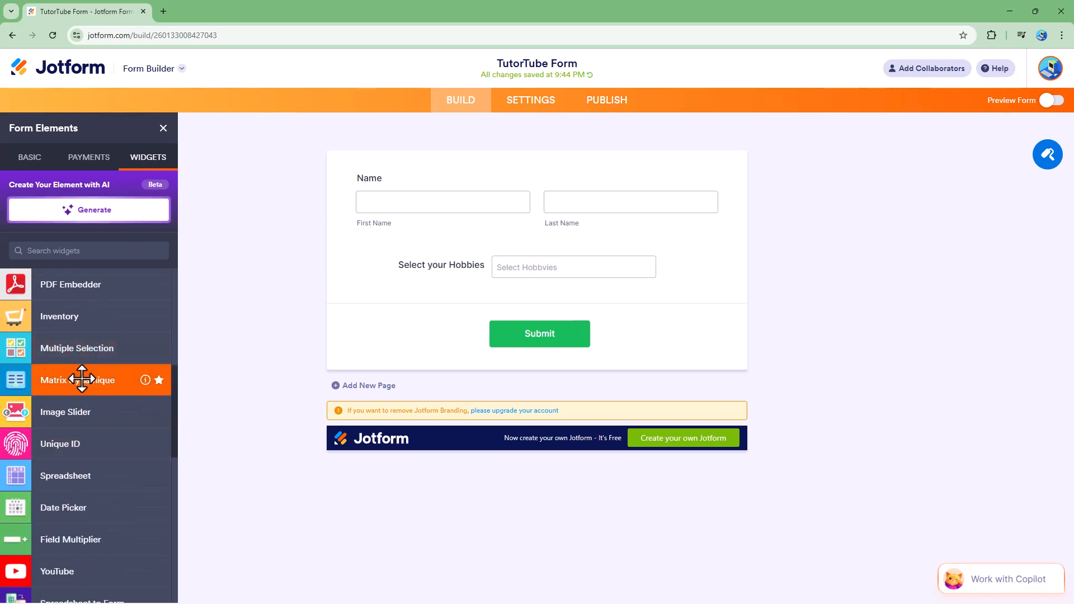
left_click(101, 380)
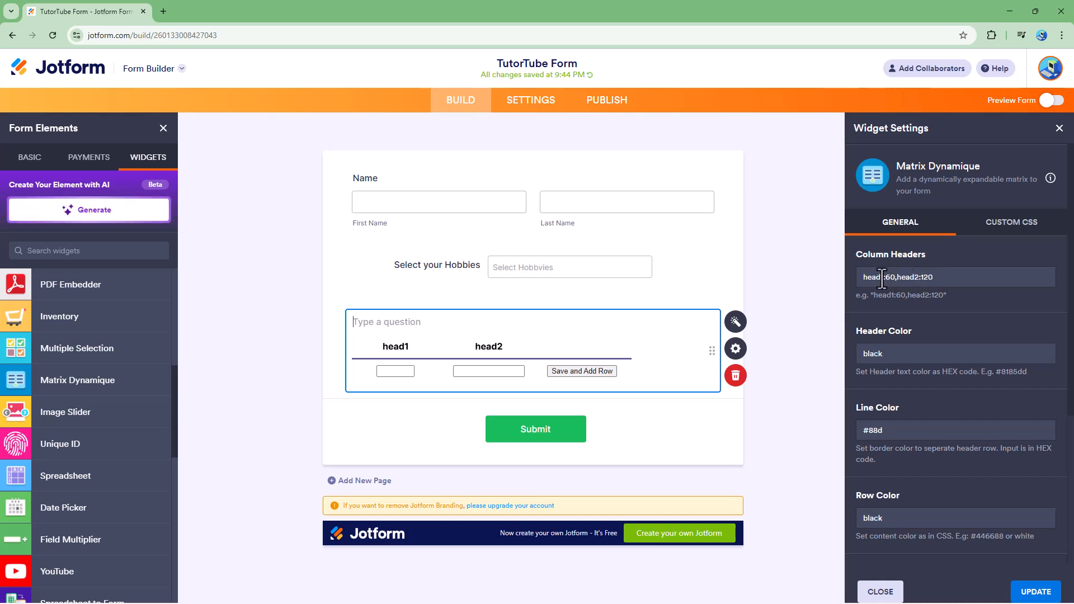
Rename the matrix's first column header to Qty and set its width to 30
left_click_drag(885, 277, 838, 278)
type("qua")
key("BackSpace")
key("BackSpace")
key("BackSpace")
type("Qty")
key("Right")
key("Right")
key("Right")
key("BackSpace")
type("3")
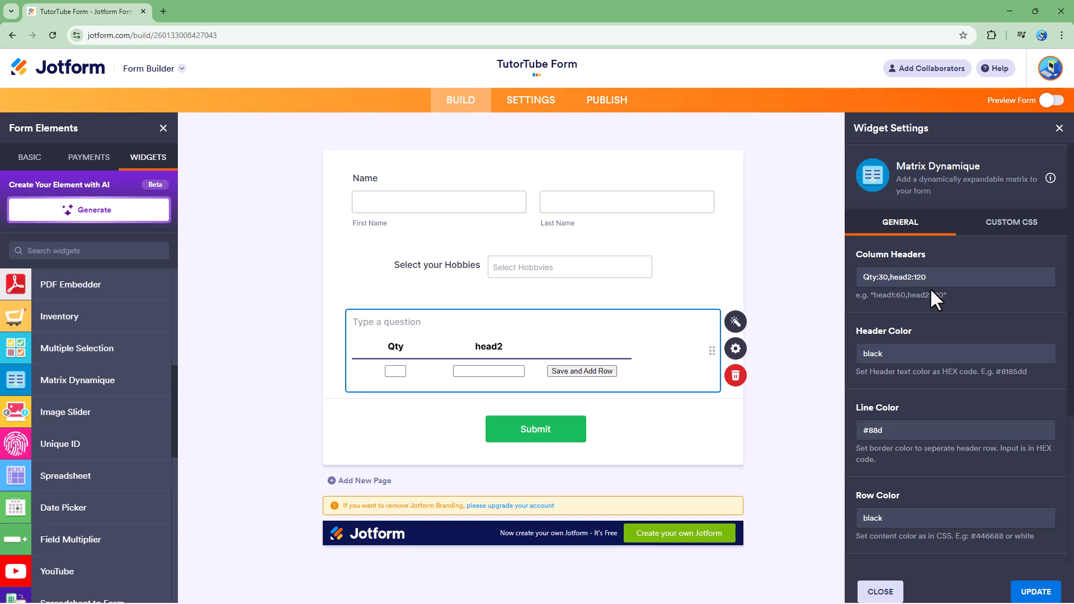
Rename the matrix's second column header to Item Name
left_click(908, 277)
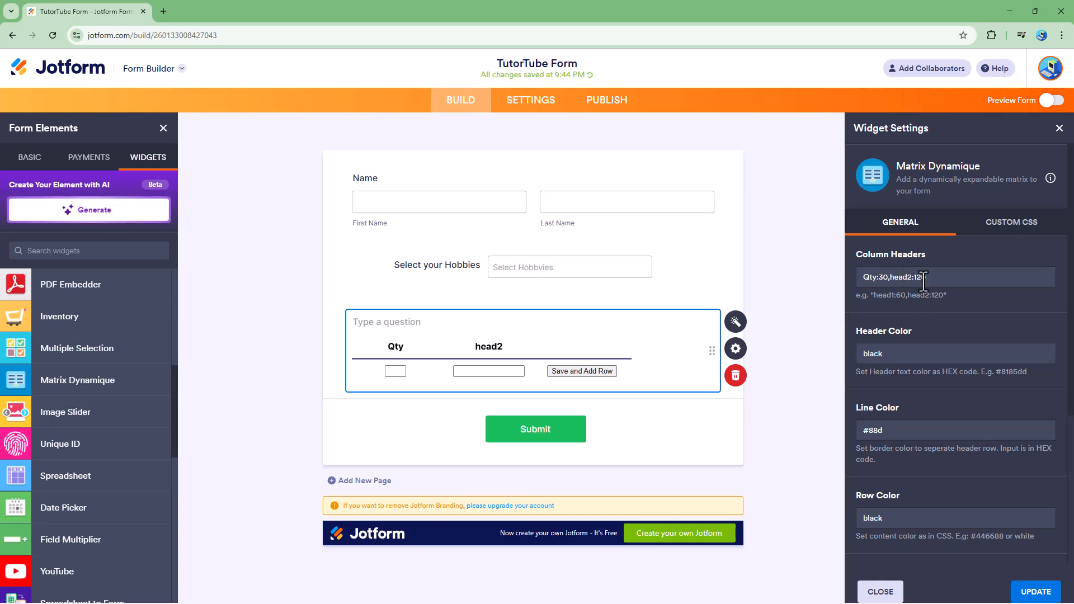
key("BackSpace")
key("BackSpace")
key("BackSpace")
key("BackSpace")
key("BackSpace")
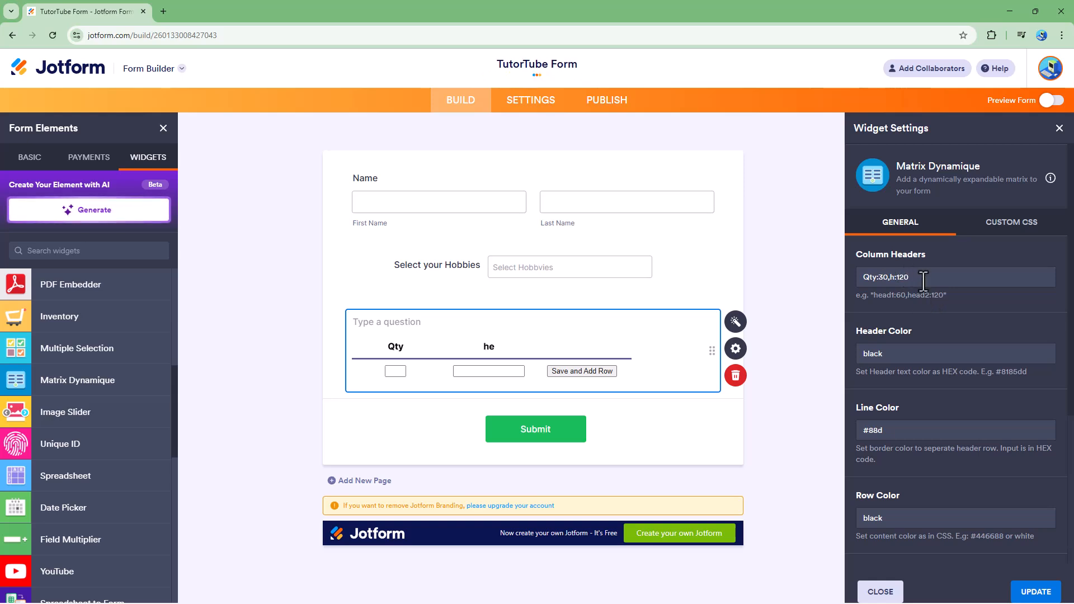
type("Item Name")
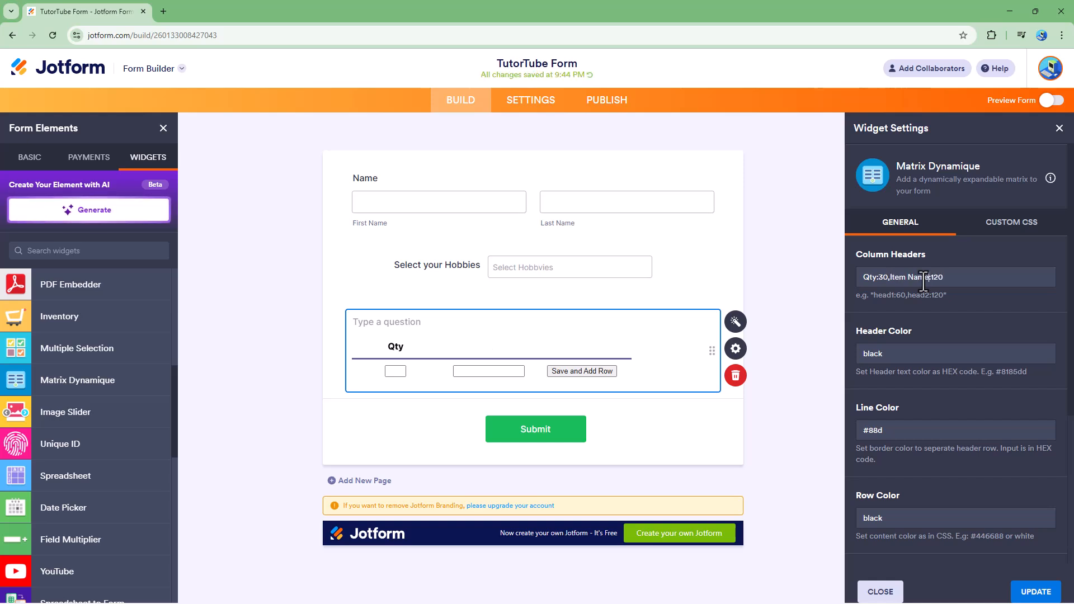
Set the Item Name column's width to 140 and add a Price column with width 40
left_click(949, 280)
key("BackSpace")
key("BackSpace")
type("40")
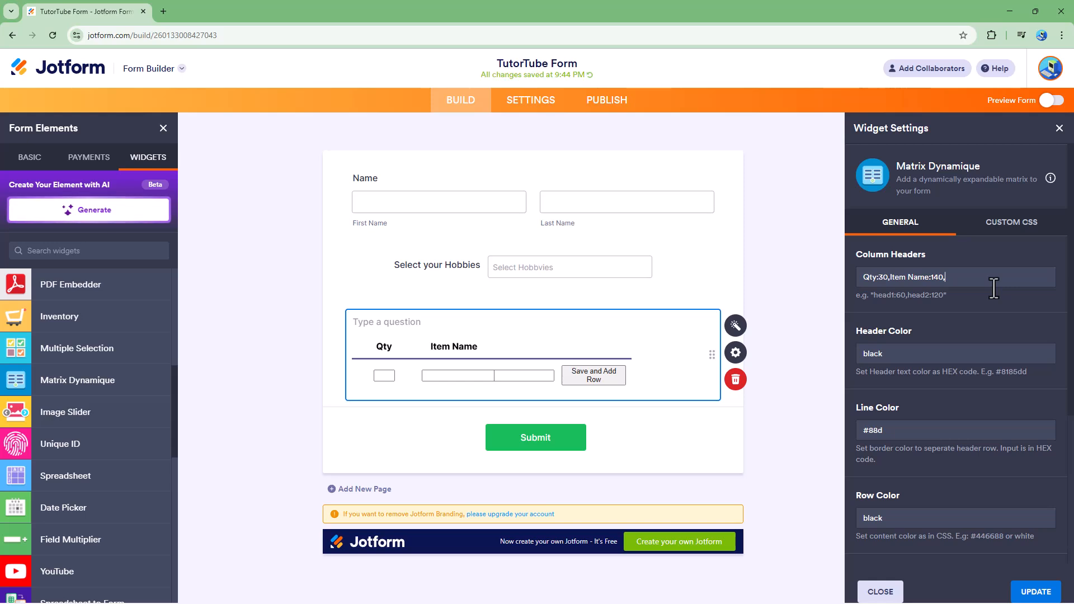
type(",Price")
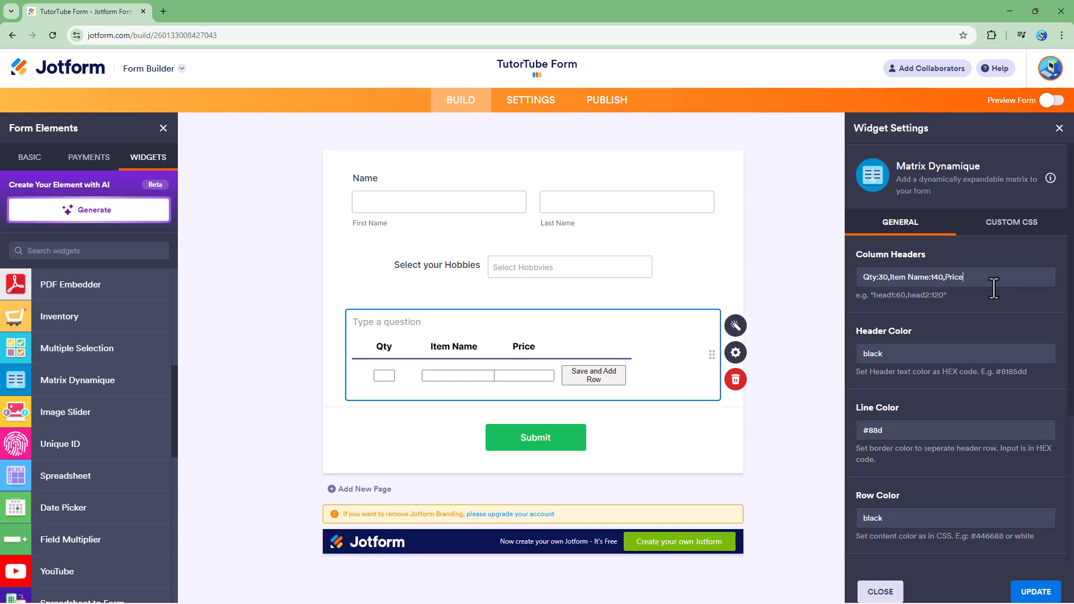
type(":40")
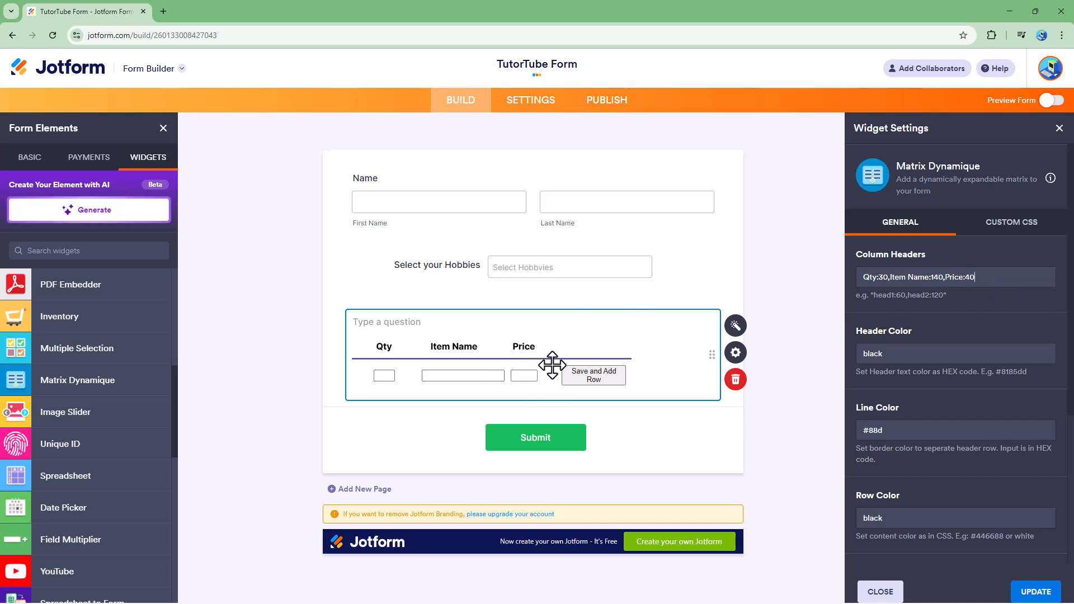
Set the matrix's header color to green
double_click(894, 355)
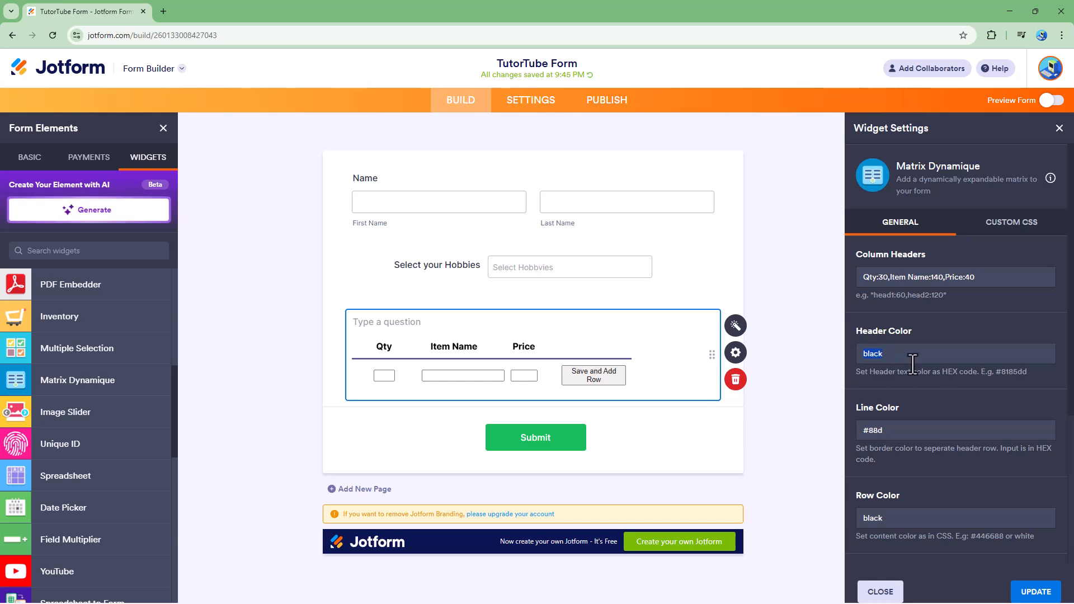
type("#FF556df")
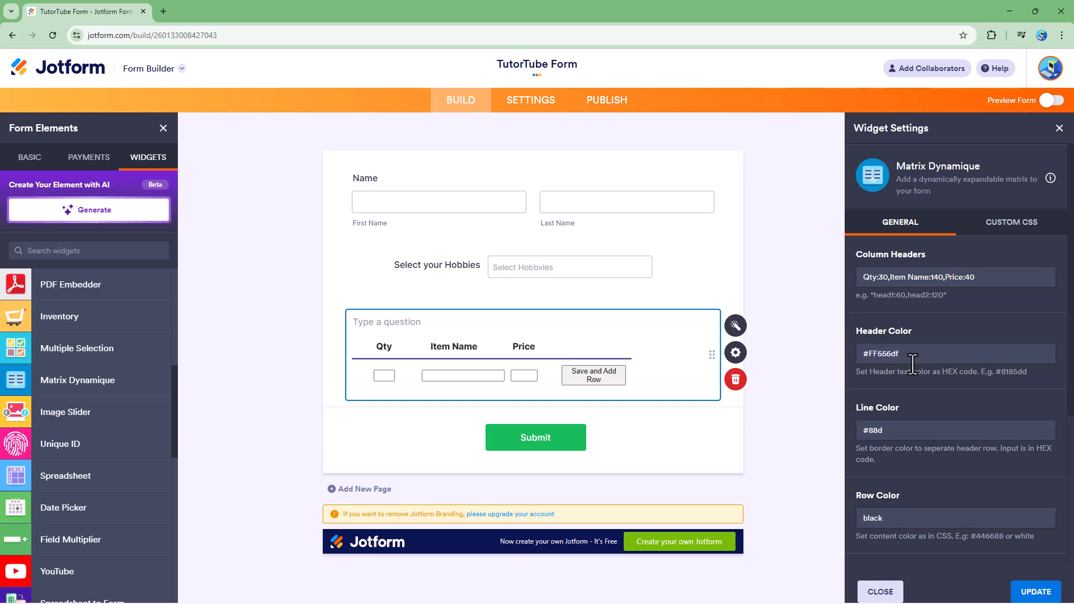
left_click_drag(928, 354, 837, 358)
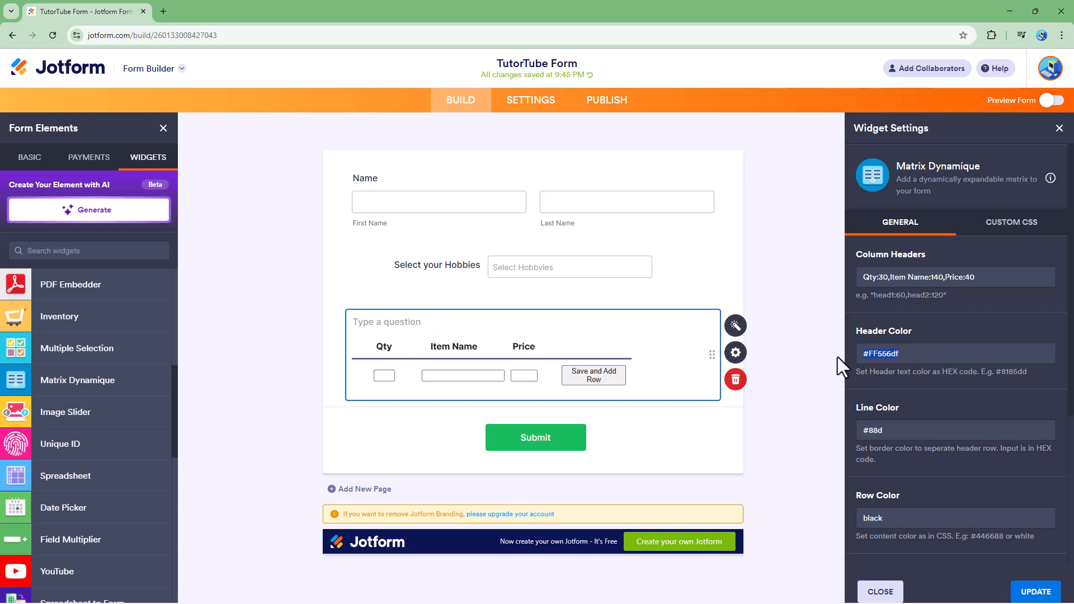
type("green")
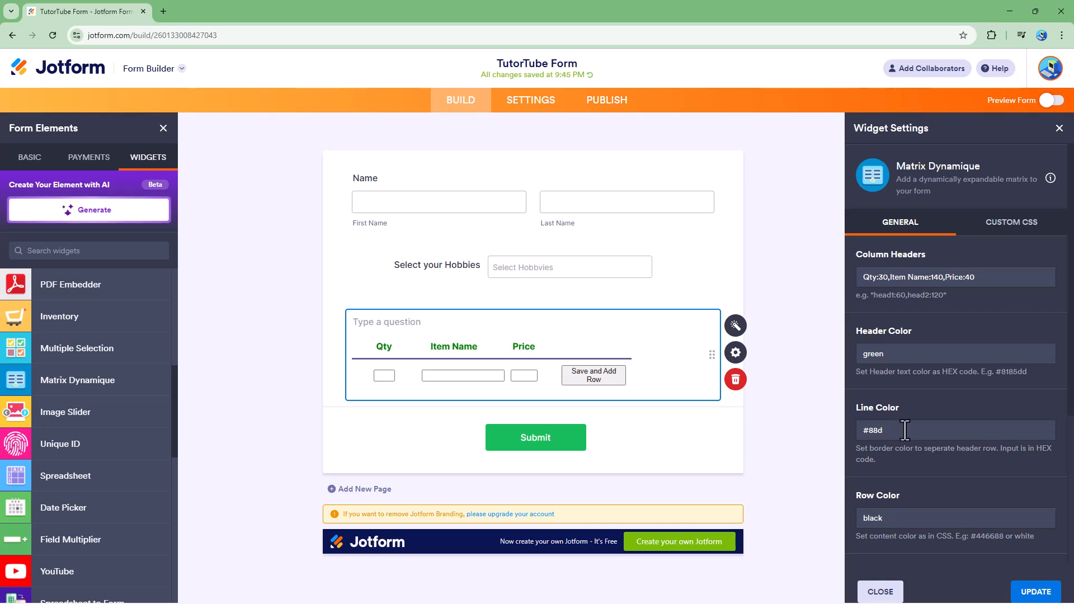
Set the matrix's line color to blue and row color to red, and save the widget settings
key("ctrl+a")
type("blue")
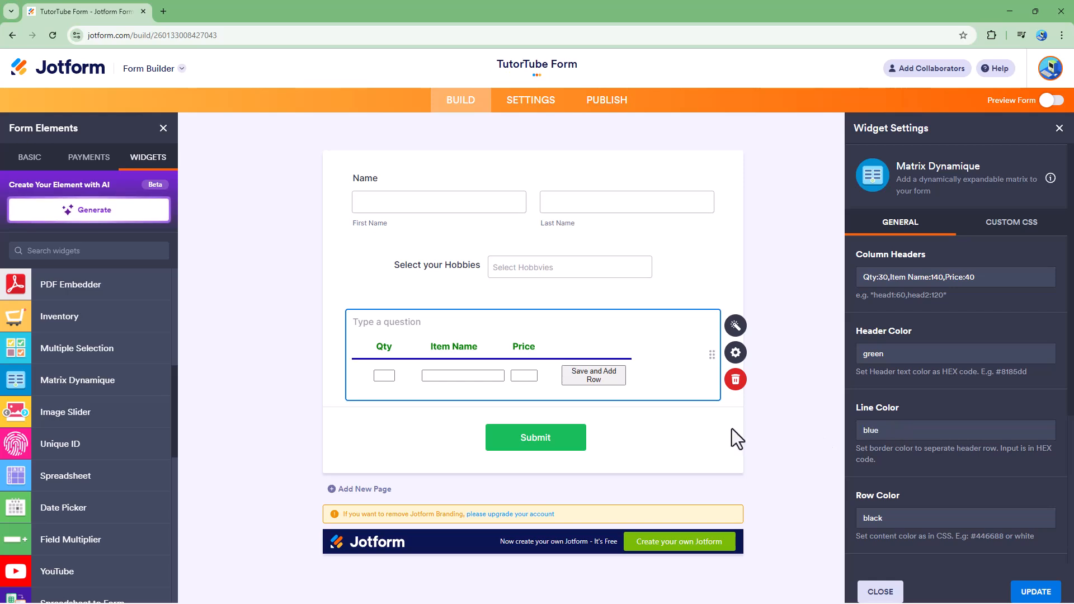
left_click(904, 517)
key("ctrl+a")
type("red")
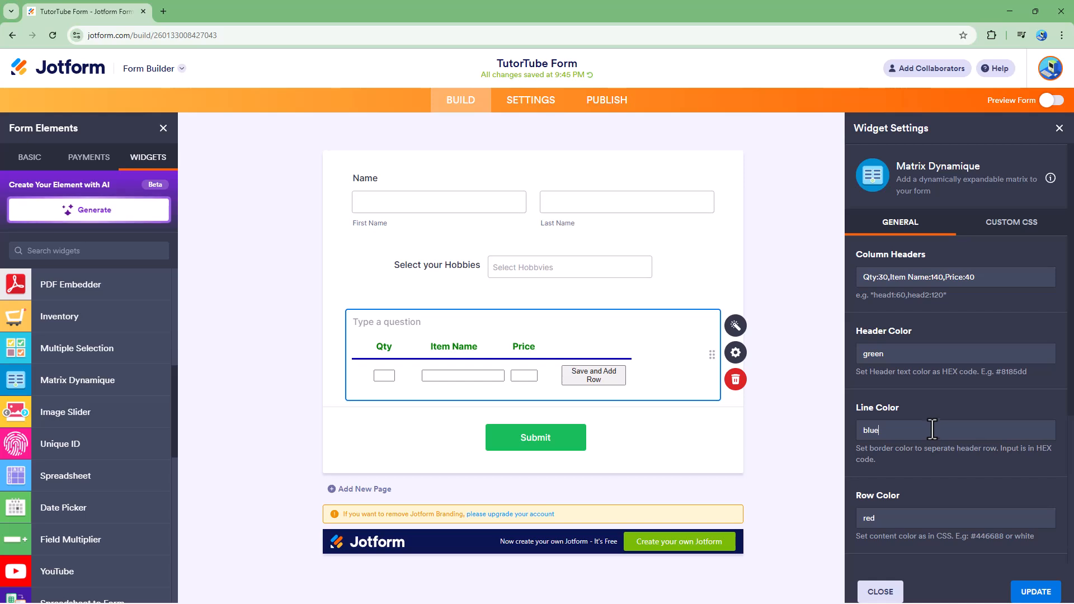
left_click(1035, 592)
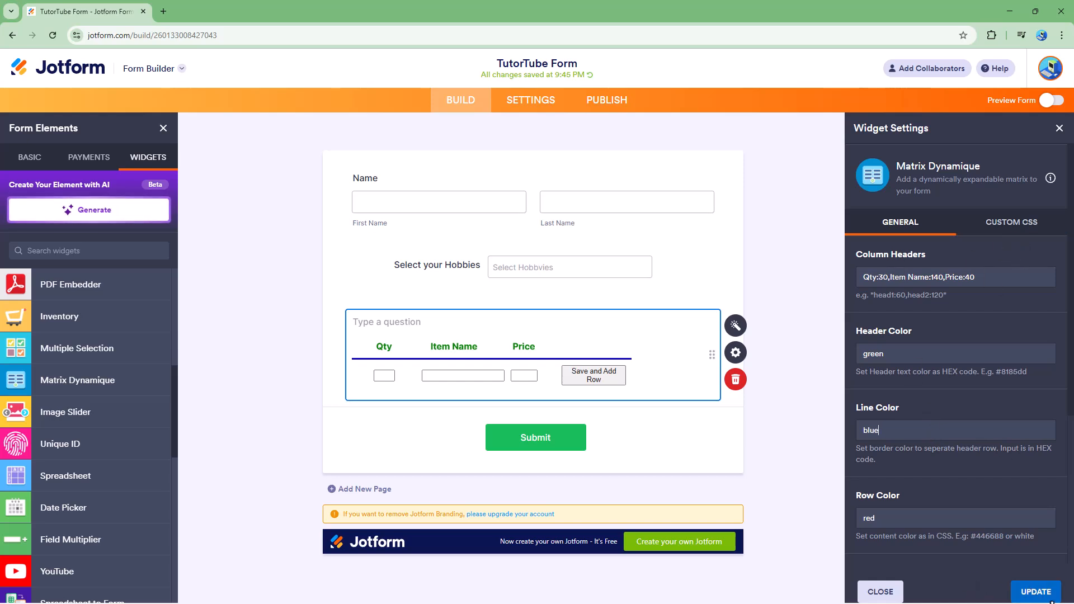
Open the matrix widget's properties and set its alignment to Center
left_click(729, 357)
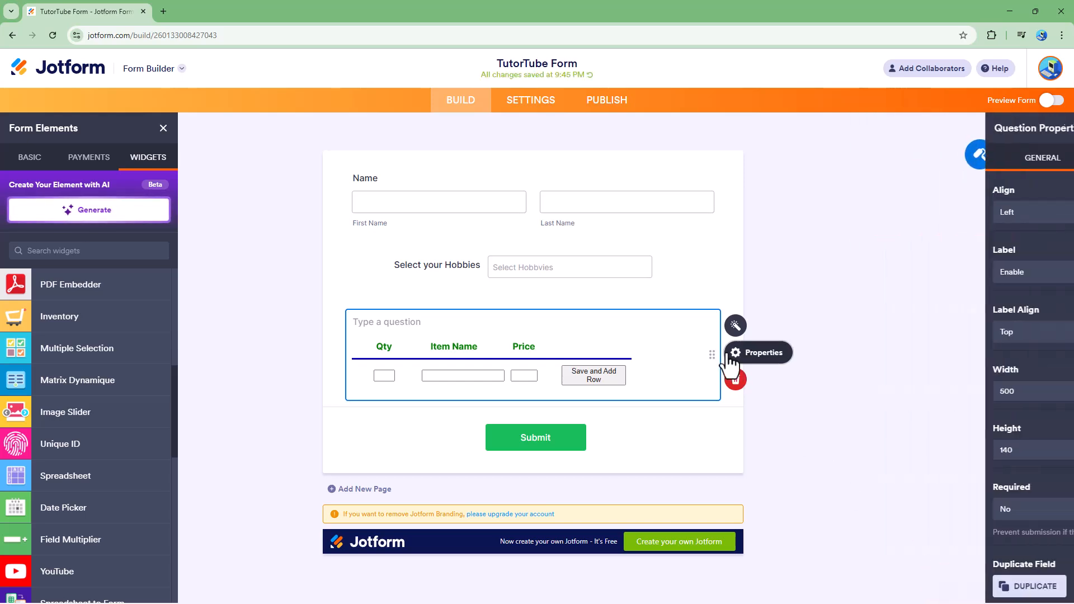
left_click(897, 213)
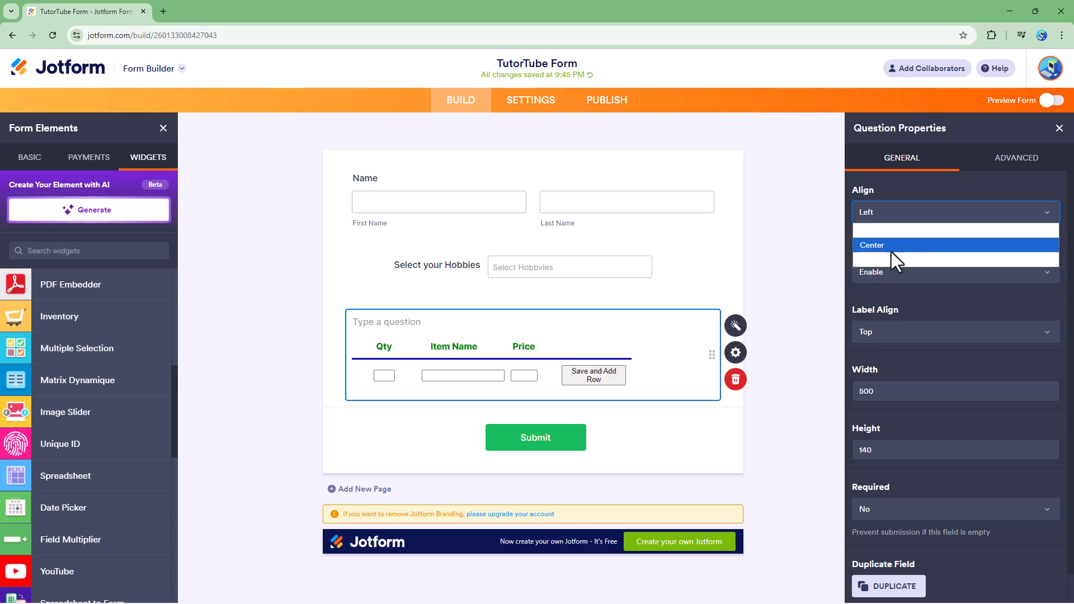
left_click(890, 250)
left_click(896, 219)
left_click(892, 261)
left_click(894, 215)
left_click(891, 243)
Try disabling the matrix widget's label, and enable it again
left_click(902, 271)
left_click(898, 291)
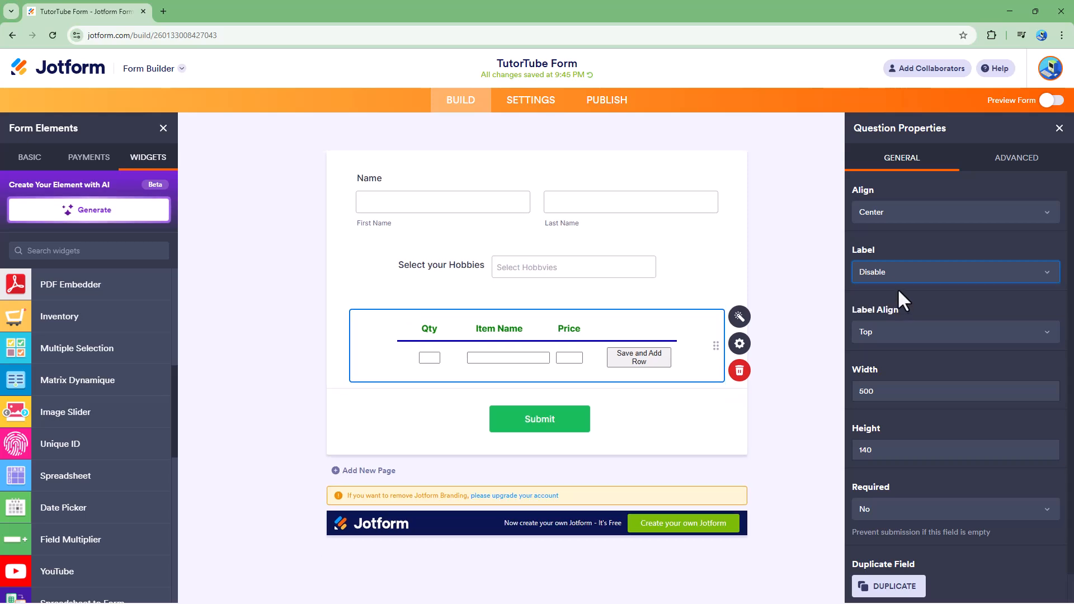
left_click(889, 266)
left_click(890, 266)
left_click(890, 273)
left_click(889, 305)
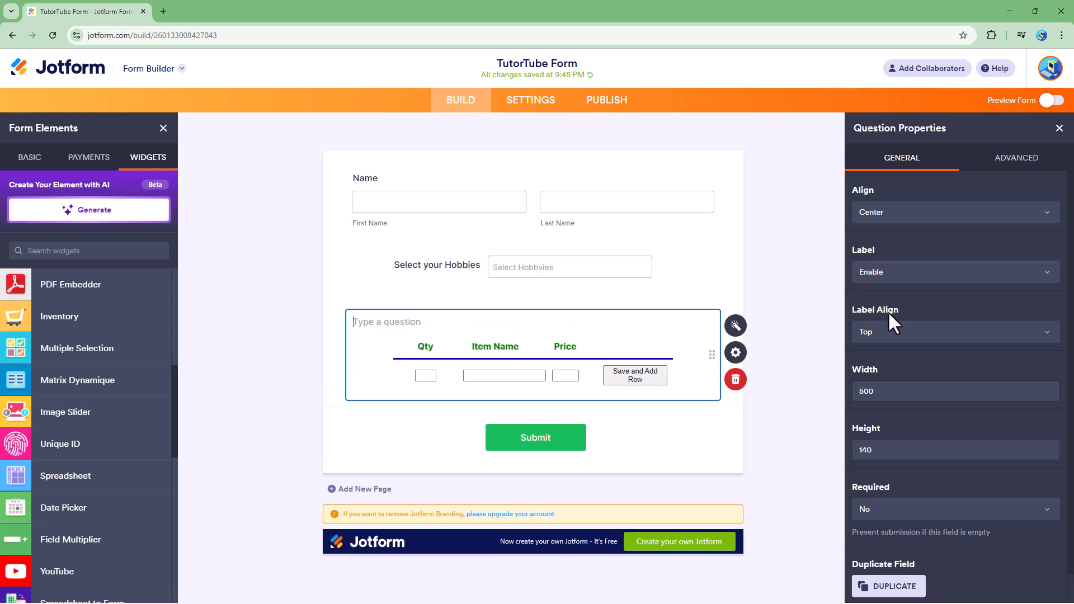
Try other label alignments for the matrix widget and return the setting to Top
left_click(889, 339)
left_click(891, 366)
left_click(891, 331)
left_click(883, 366)
left_click(885, 330)
left_click(885, 348)
Disable the matrix widget's label and set the widget's width to 600
left_click(888, 275)
left_click(888, 274)
left_click(894, 274)
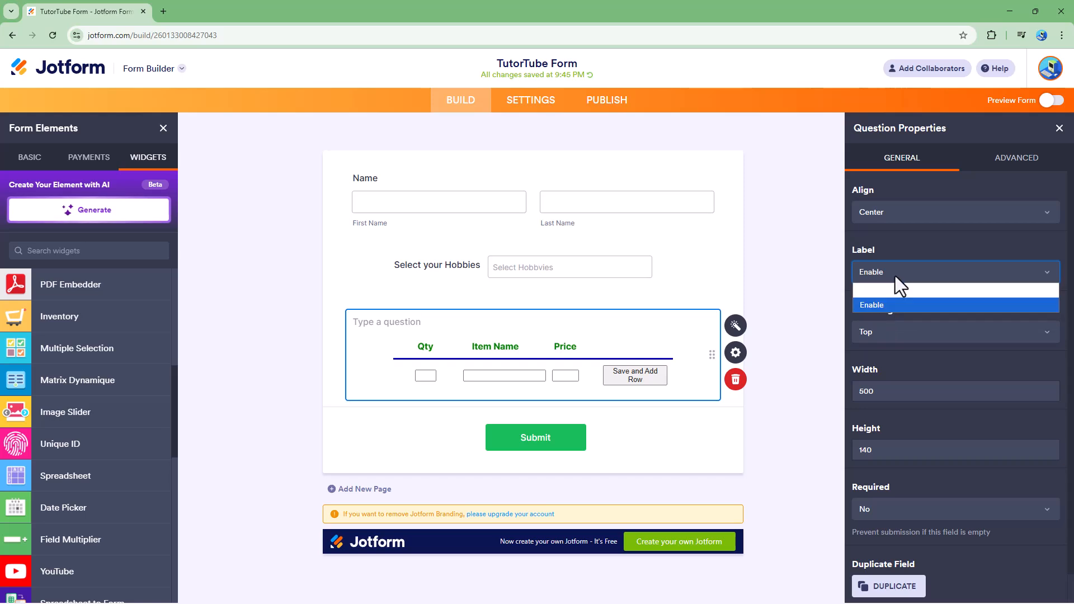
left_click(893, 290)
left_click(860, 390)
key("BackSpace")
type("6")
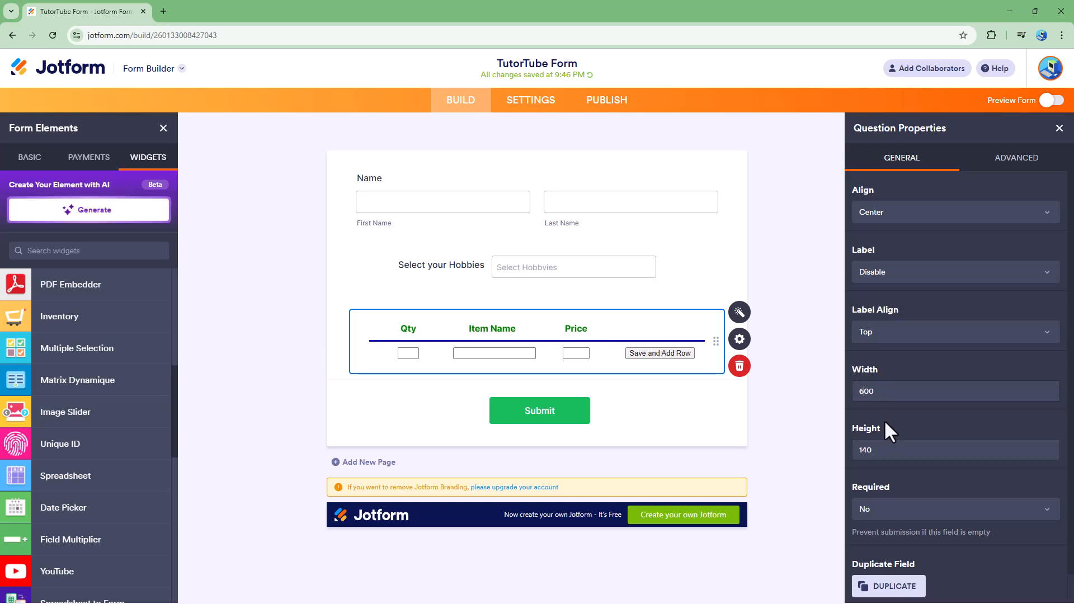
Adjust the matrix widget's height, and switch its Required setting on and back off
left_click(865, 450)
key("BackSpace")
type("3")
left_click(887, 504)
left_click(888, 543)
left_click(879, 519)
left_click(877, 525)
Open the matrix widget's advanced properties and select the text of its widget name
left_click(1010, 162)
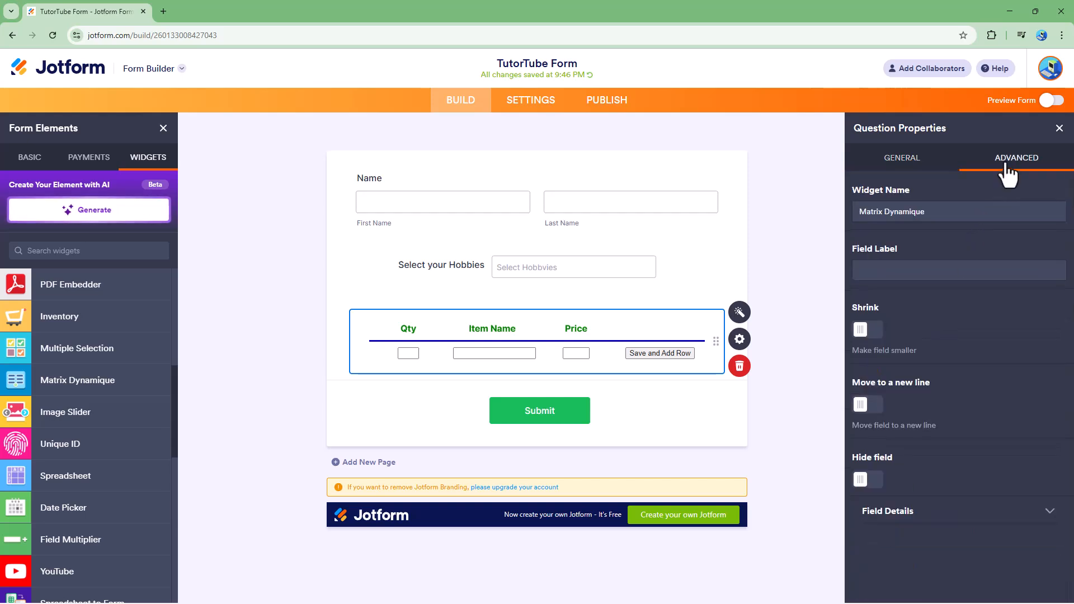
left_click_drag(935, 210, 857, 214)
Try the Shrink, Move to a new line and Hide field options, switching each one back off
left_click(864, 329)
left_click(866, 331)
left_click(867, 405)
left_click(869, 407)
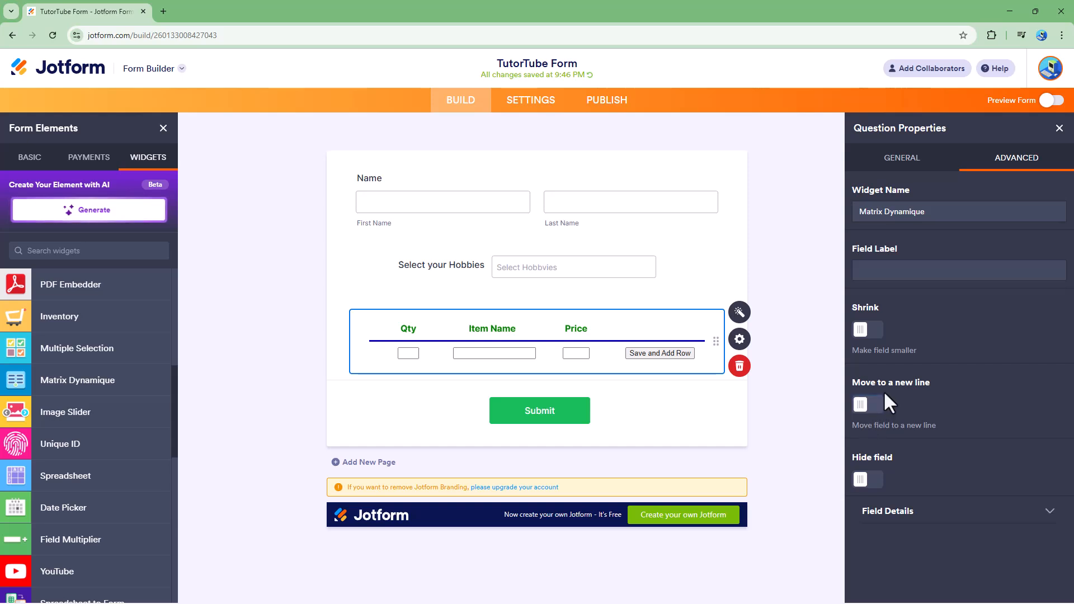
left_click(867, 478)
left_click(891, 511)
left_click(900, 419)
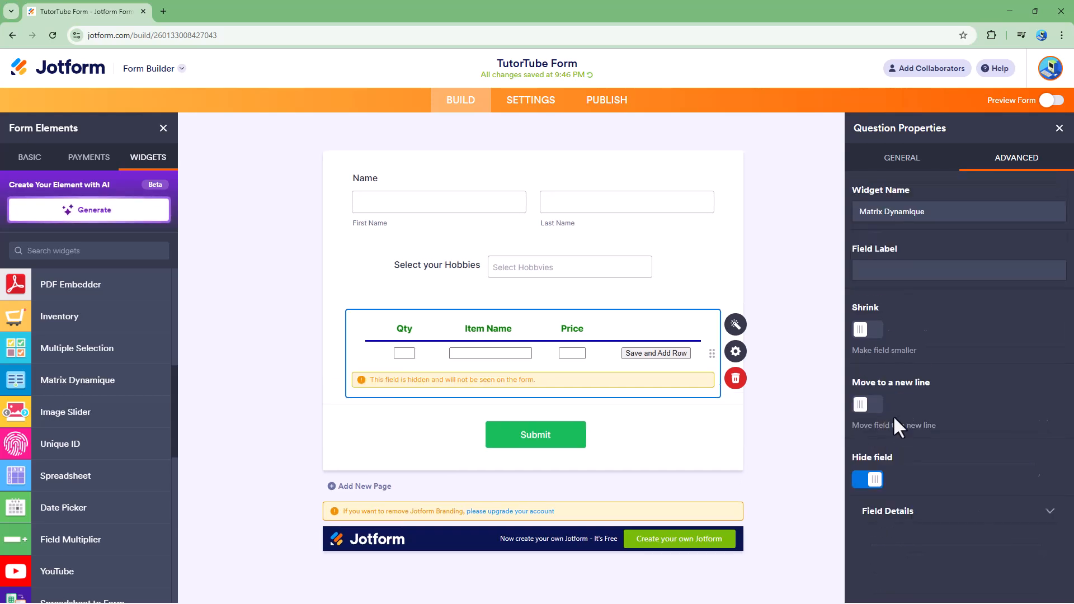
left_click(867, 480)
Rename the matrix widget to "Item List" and close its properties
left_click(944, 213)
left_click_drag(944, 212, 760, 212)
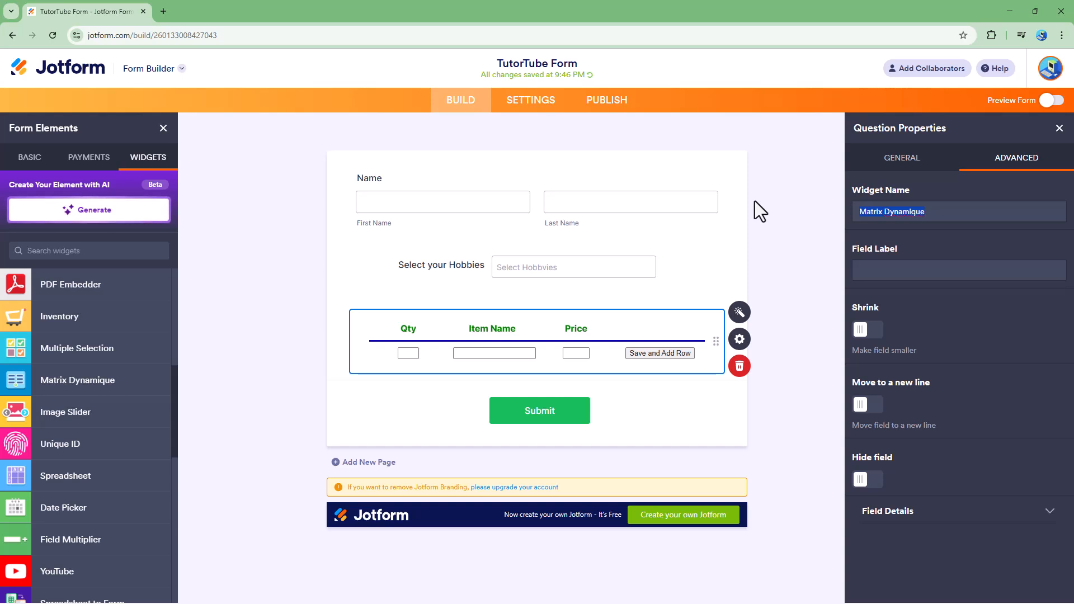
type("Item List")
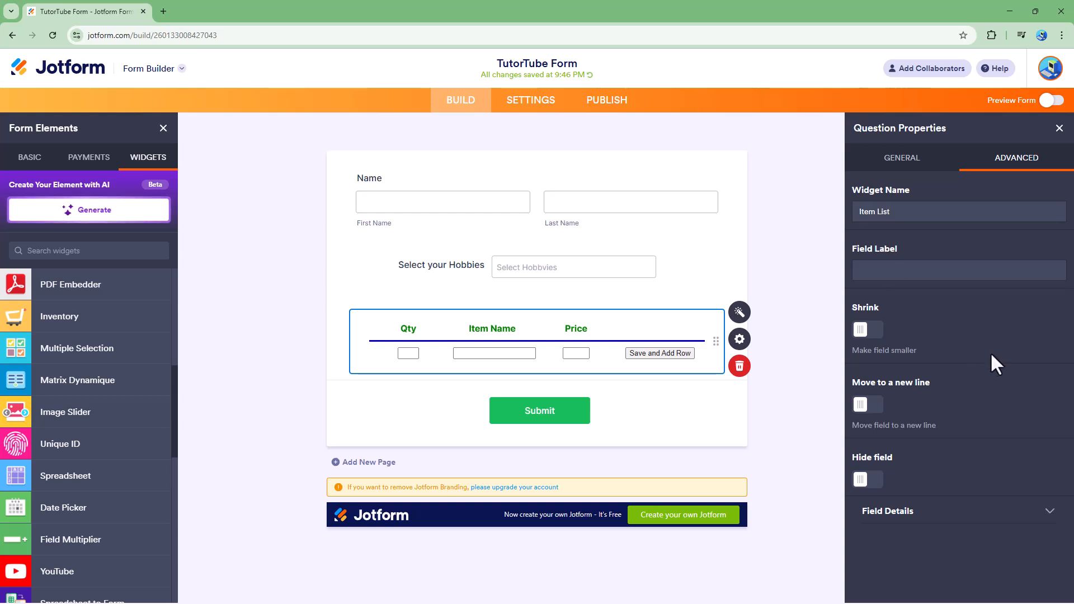
left_click(1059, 128)
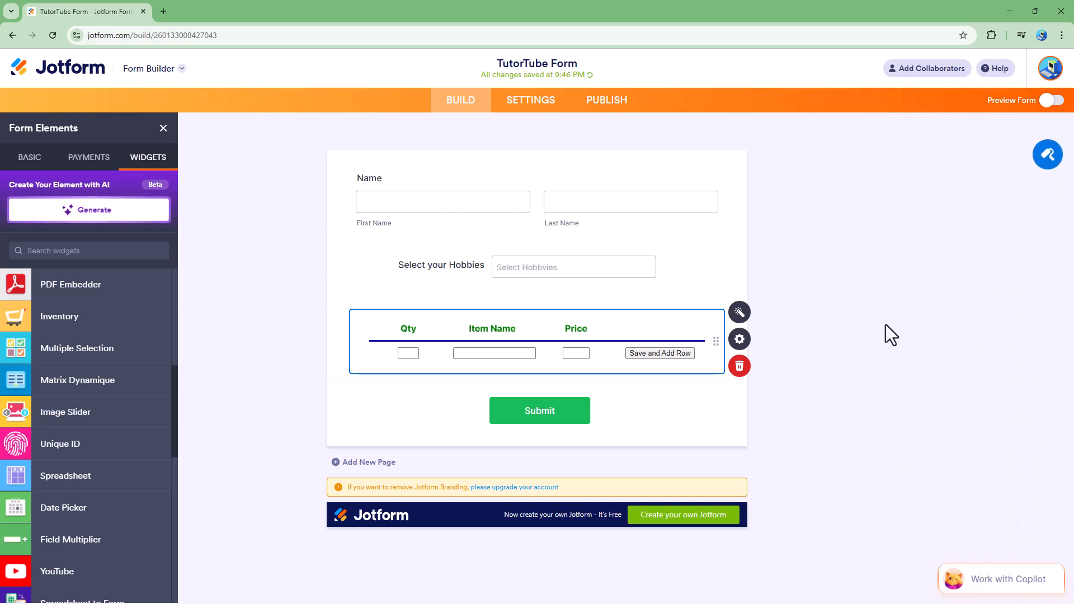
Preview the form and add a matrix row with quantity 3, item Bread and price 25
left_click(1052, 111)
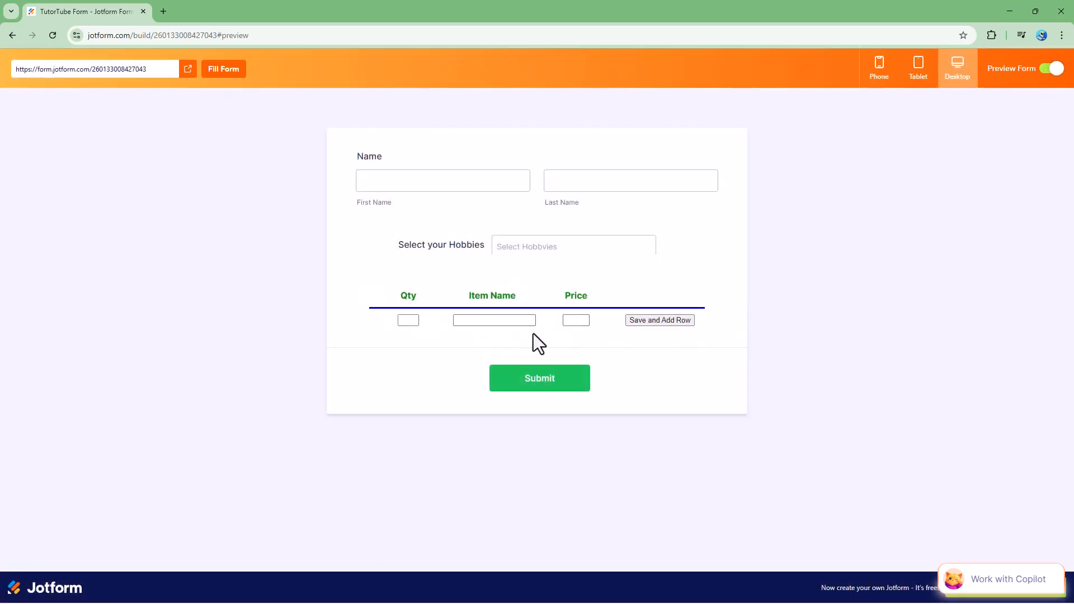
left_click(417, 322)
type("3")
left_click(505, 320)
type("Bread")
left_click(565, 320)
type("25")
left_click(662, 322)
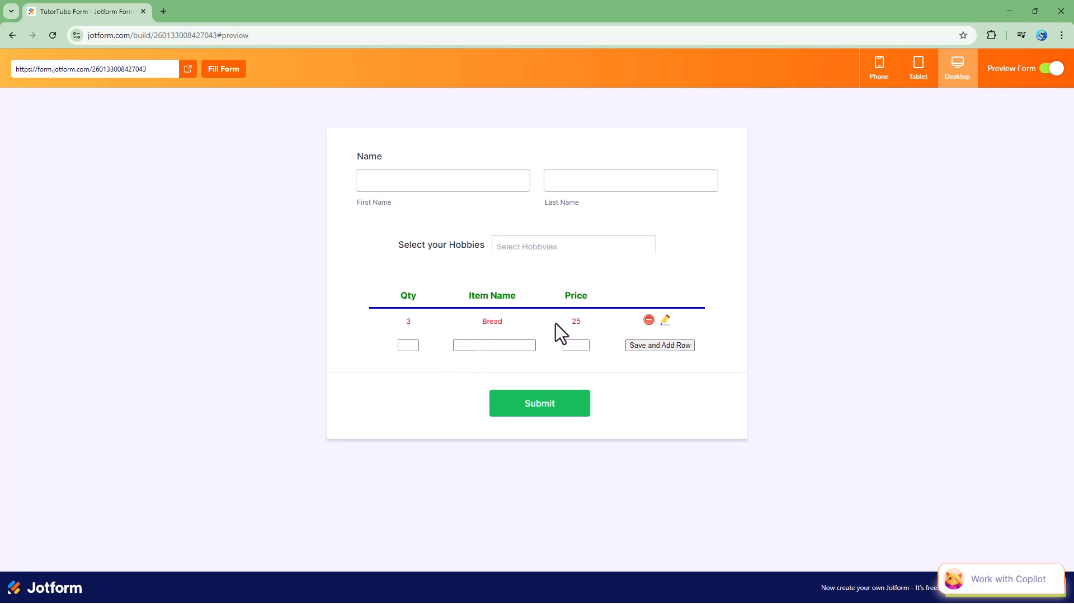
Add a second matrix row with quantity 5, item Pencil and price 10
left_click(407, 344)
left_click(463, 345)
type("Pencil")
left_click(571, 345)
type("10")
left_click(679, 345)
left_click(407, 371)
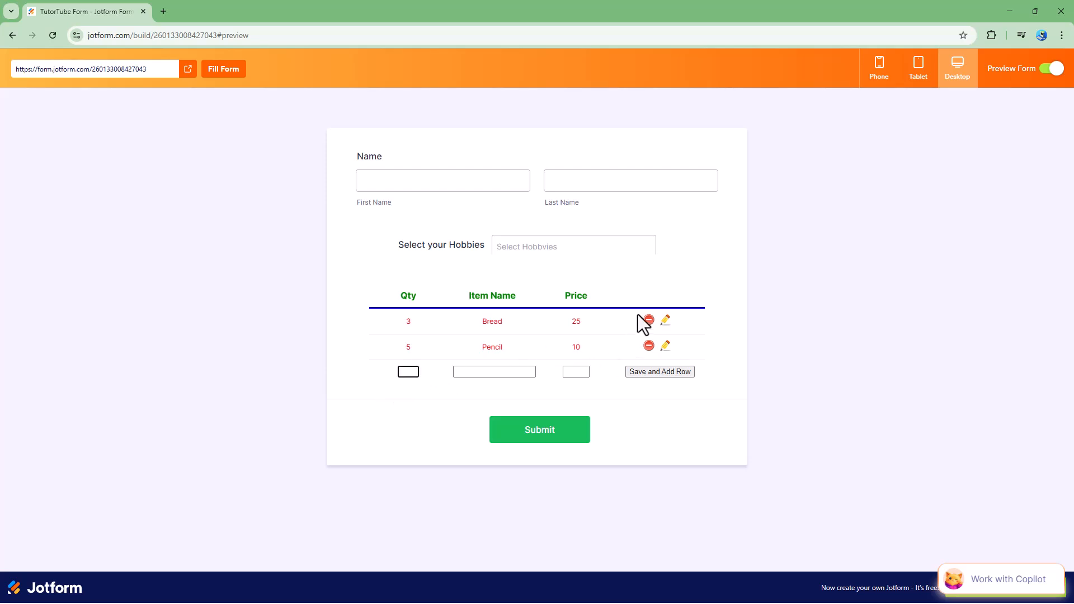
Edit the Bread row to set its price to 22 and update the row
left_click(665, 320)
left_click(578, 321)
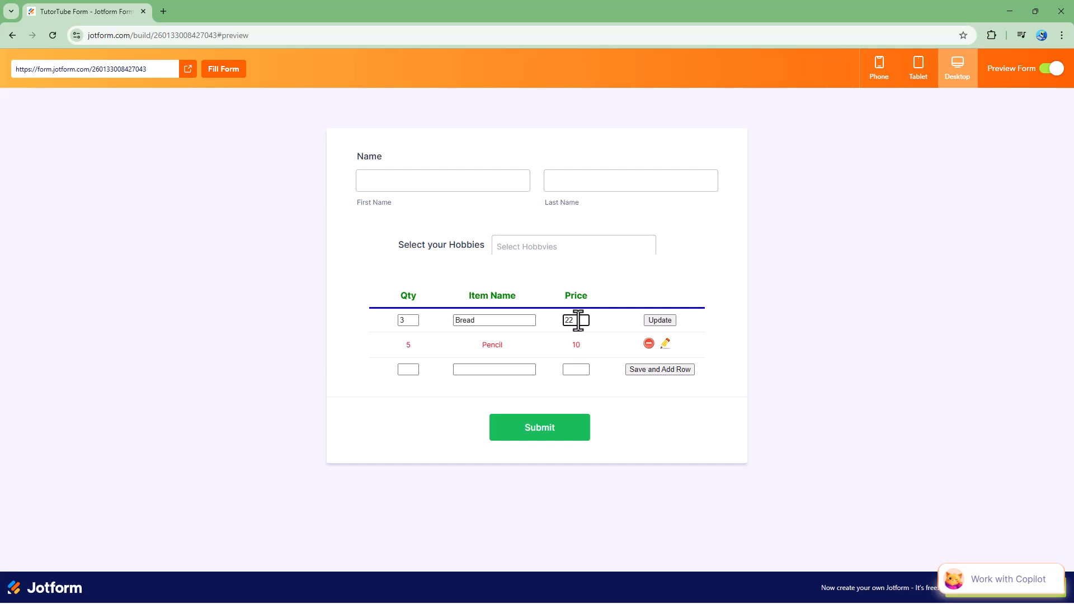
left_click(667, 321)
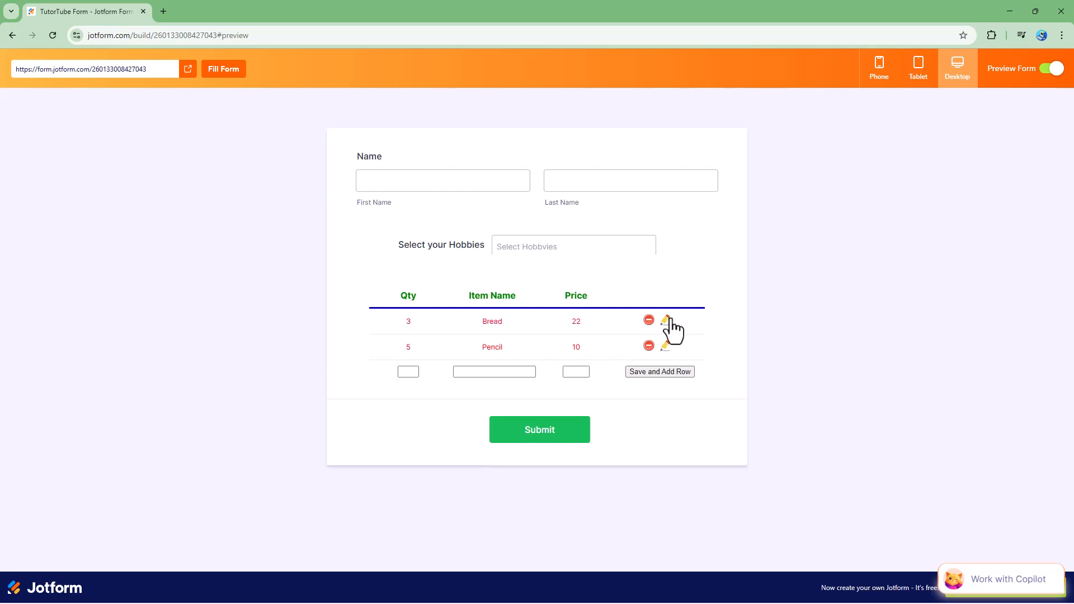
Add a third matrix row with quantity 10, item Eraser and price 15
left_click(409, 371)
type("10")
left_click(510, 372)
type("Eraser")
left_click(575, 371)
type("15")
left_click(663, 373)
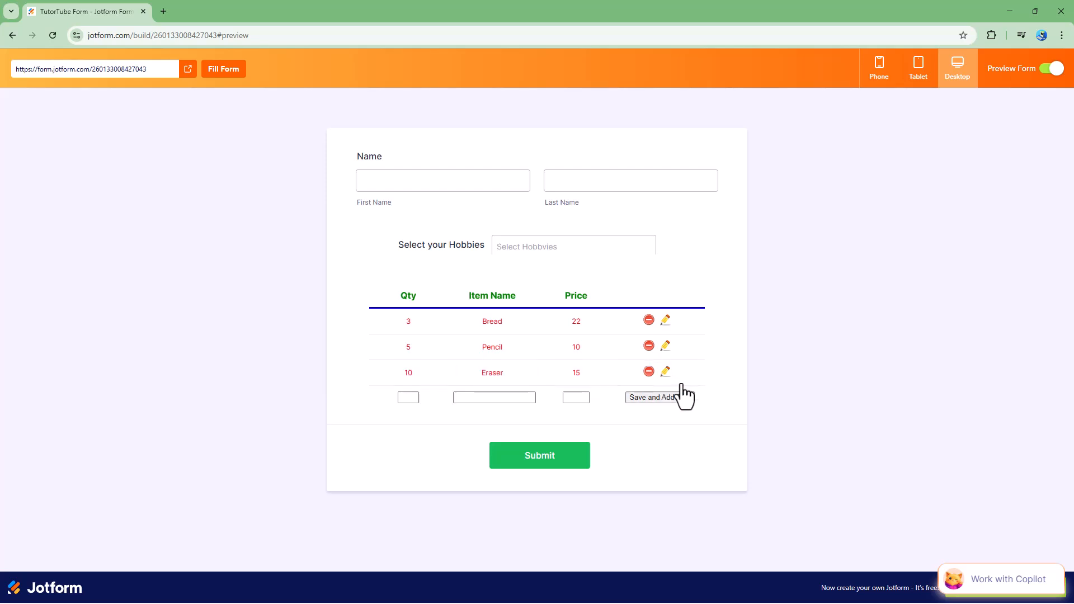